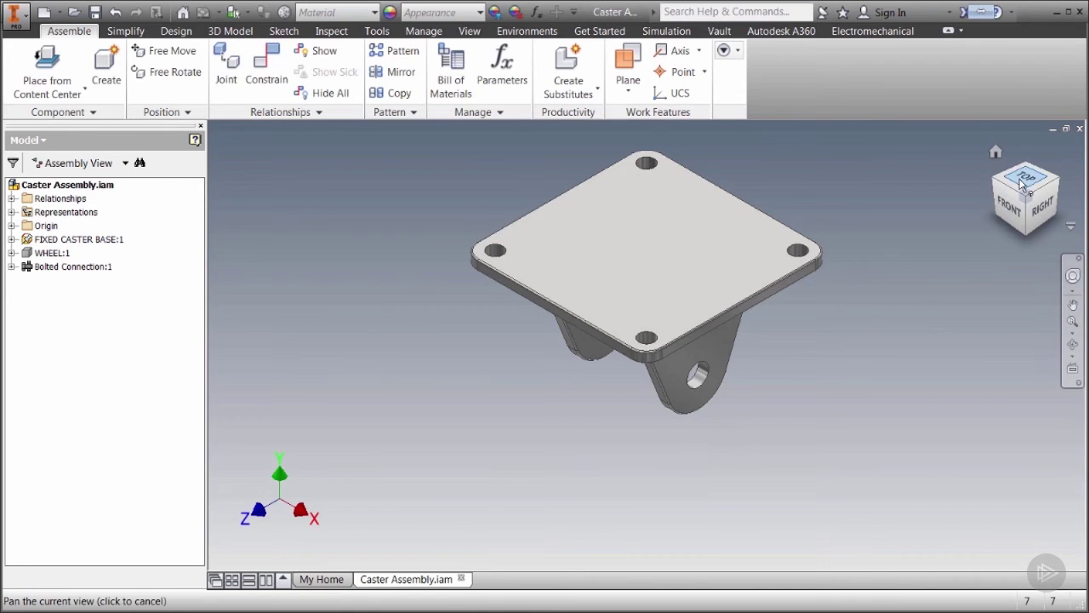
# Turn to the top view and open MY CASTER BASE.ipt with its extruded plate.
pyautogui.click(1022, 184)
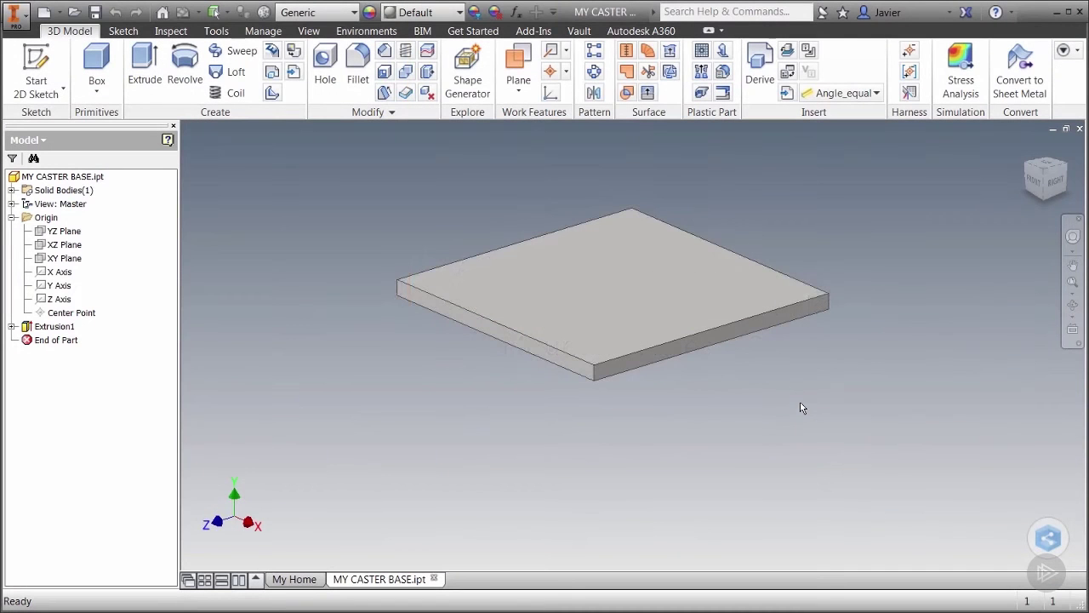
# Zoom the plate to fit and bring up the Fillet dialog at its default 0.125 in radius, moved aside.
pyautogui.press('Home')
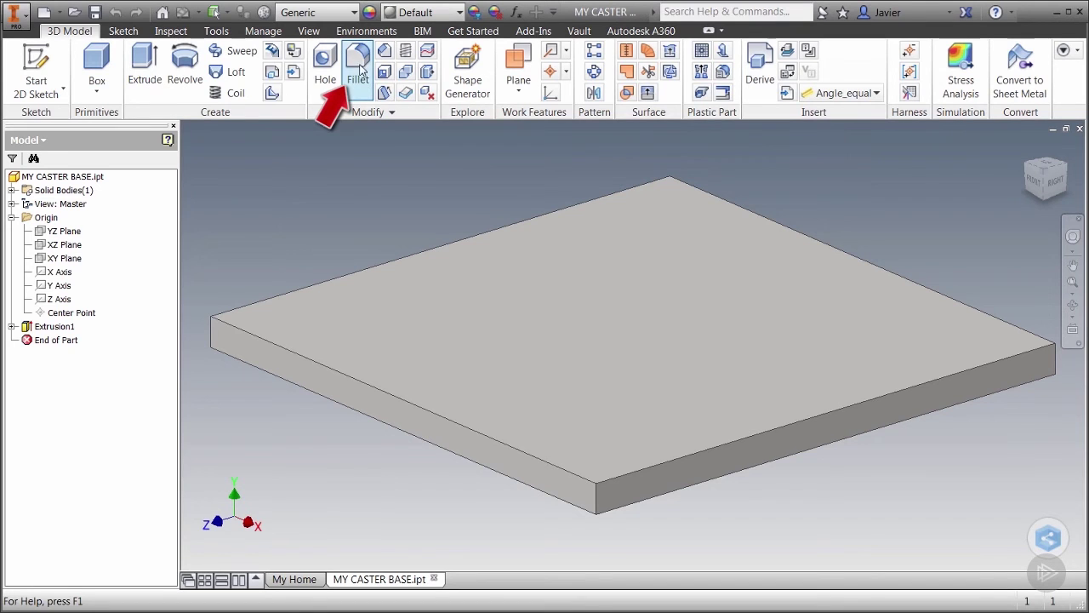
pyautogui.press('f')
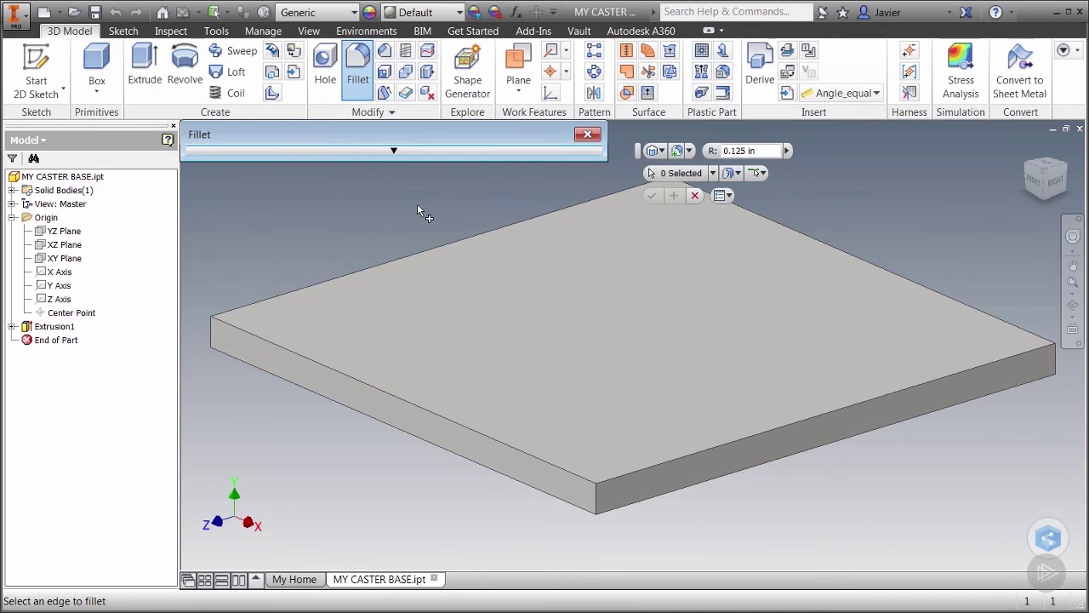
pyautogui.moveTo(397, 158)
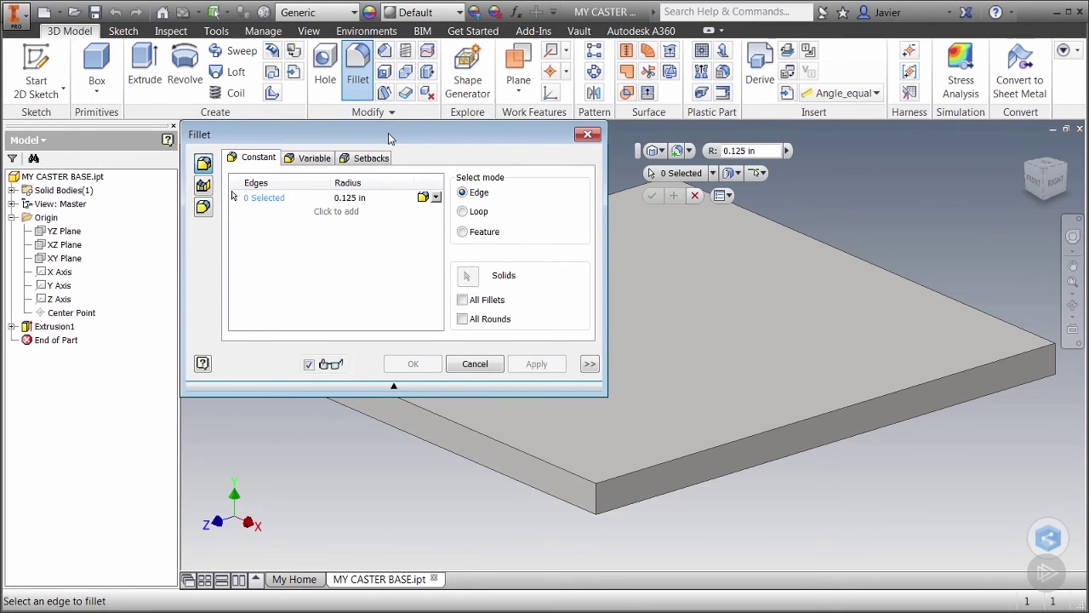
pyautogui.moveTo(390, 138); pyautogui.dragTo(358, 57)
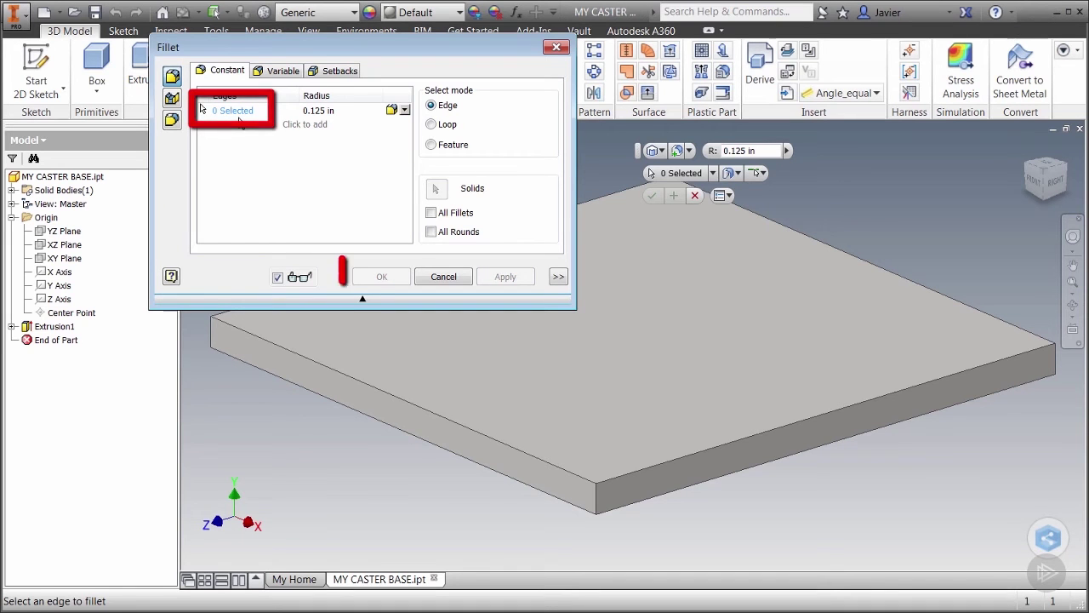
# Select the plate's four vertical corner edges for filleting.
pyautogui.click(214, 343)
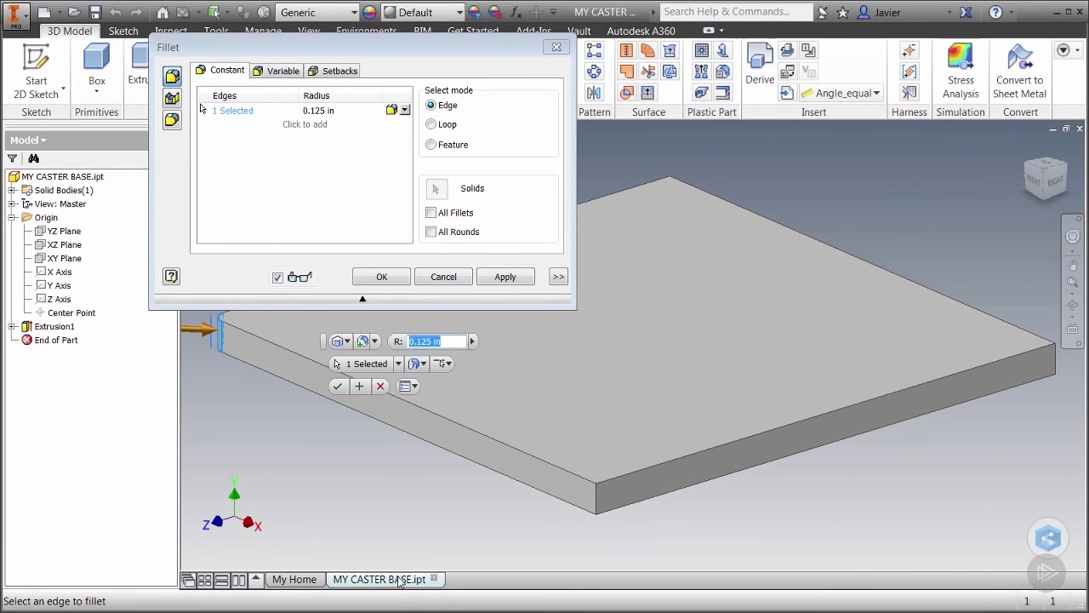
pyautogui.moveTo(407, 486); pyautogui.dragTo(457, 508, button='middle')
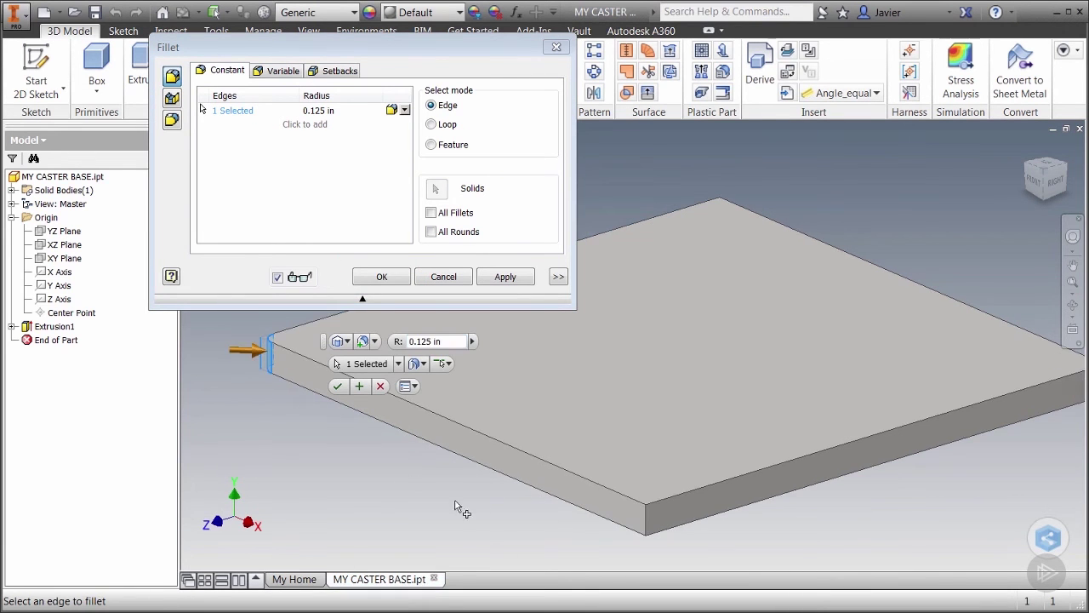
pyautogui.click(645, 521)
pyautogui.moveTo(856, 525); pyautogui.dragTo(798, 527, button='middle')
pyautogui.click(1047, 393)
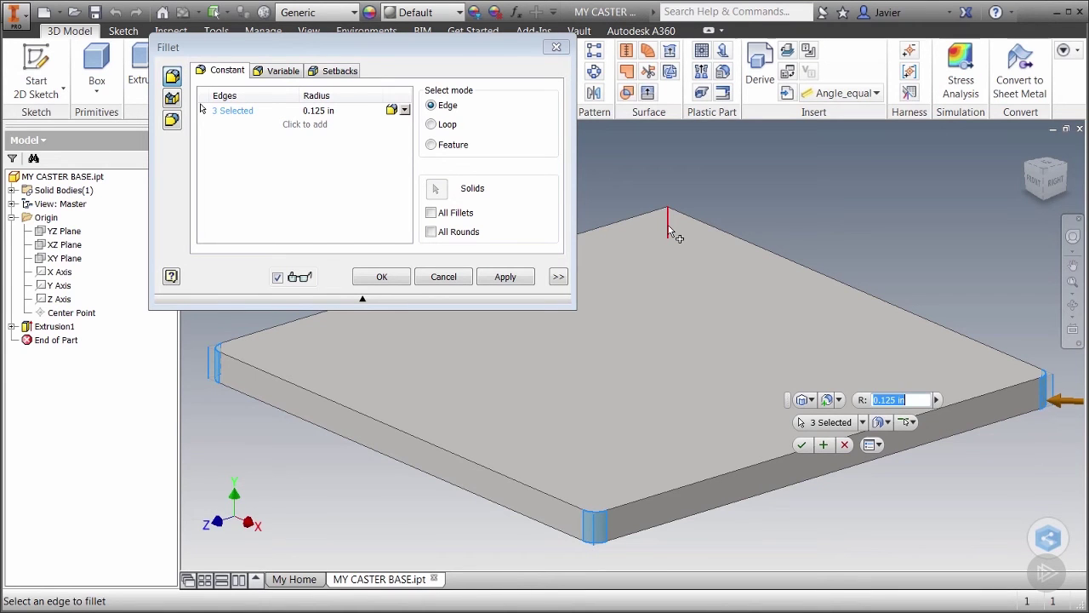
pyautogui.click(669, 228)
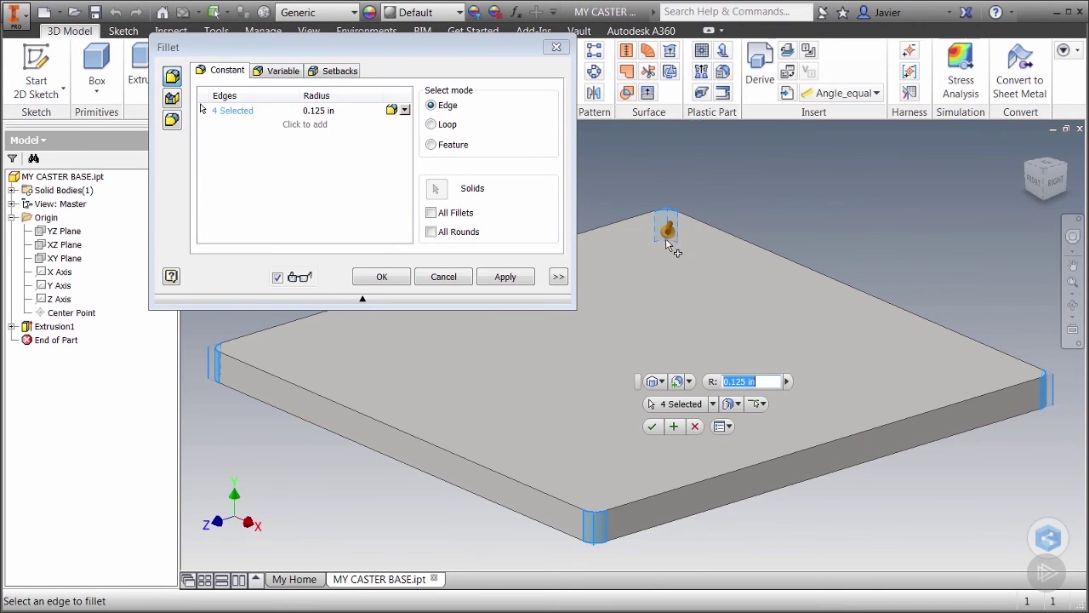
# Set the fillet radius to 0.375 in and apply it to the four corners.
pyautogui.moveTo(665, 251); pyautogui.dragTo(663, 254)
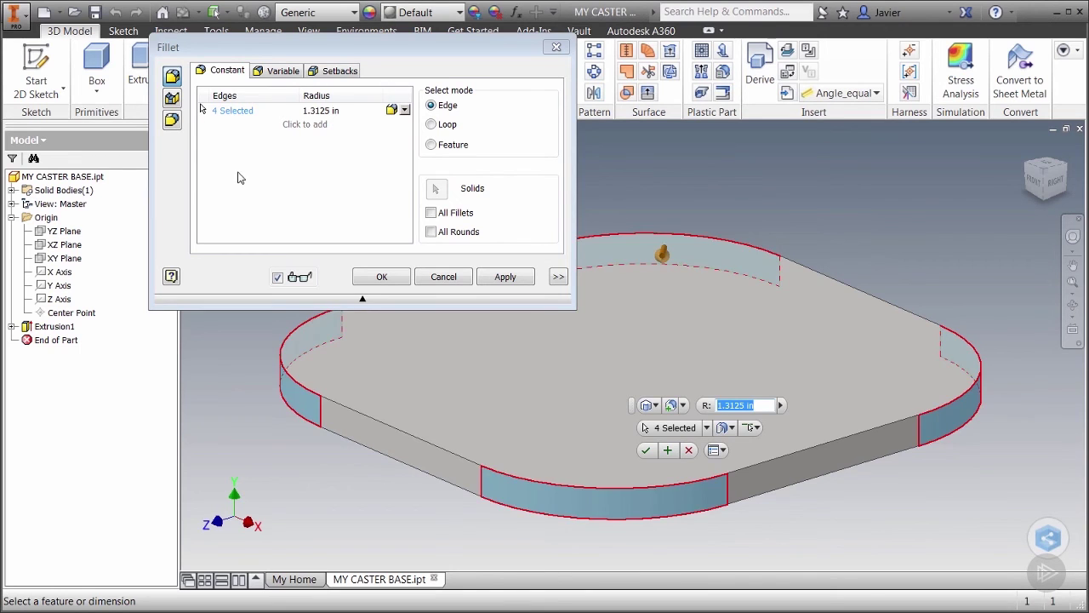
pyautogui.click(334, 111)
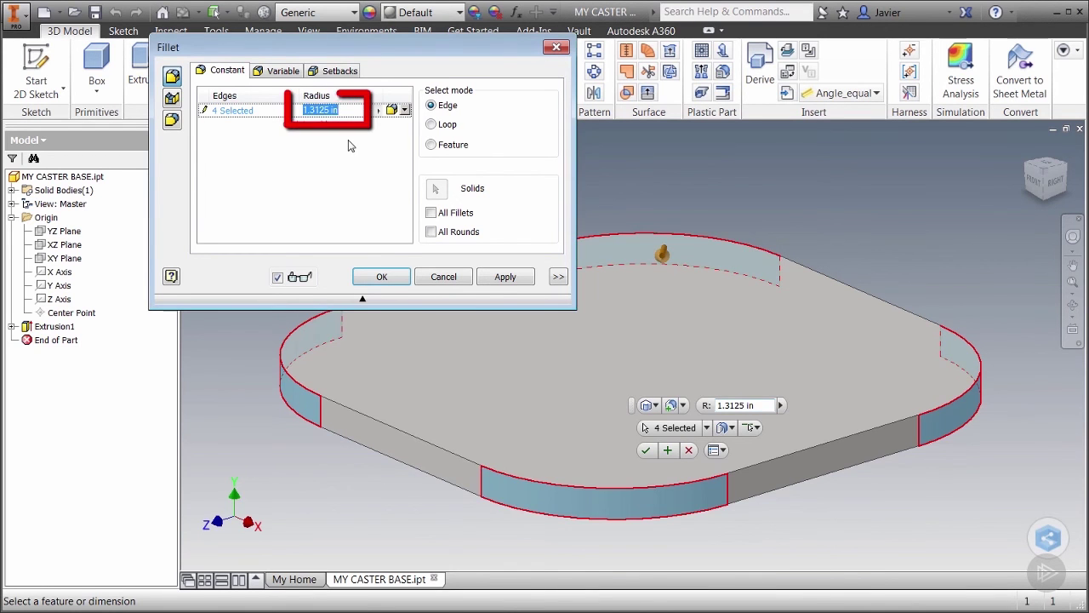
pyautogui.write('.375')
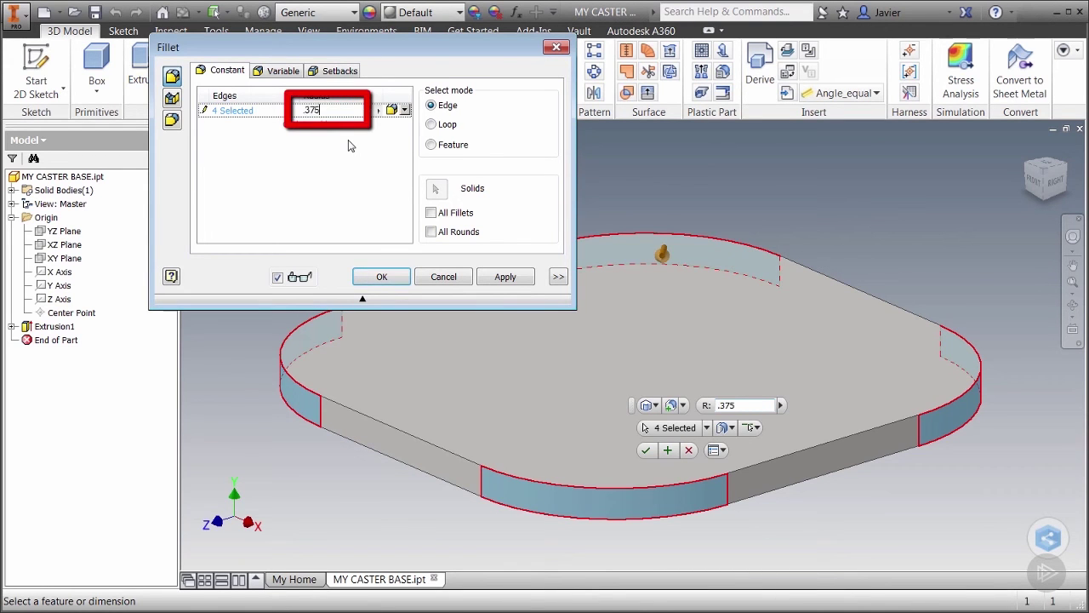
pyautogui.press('Return')
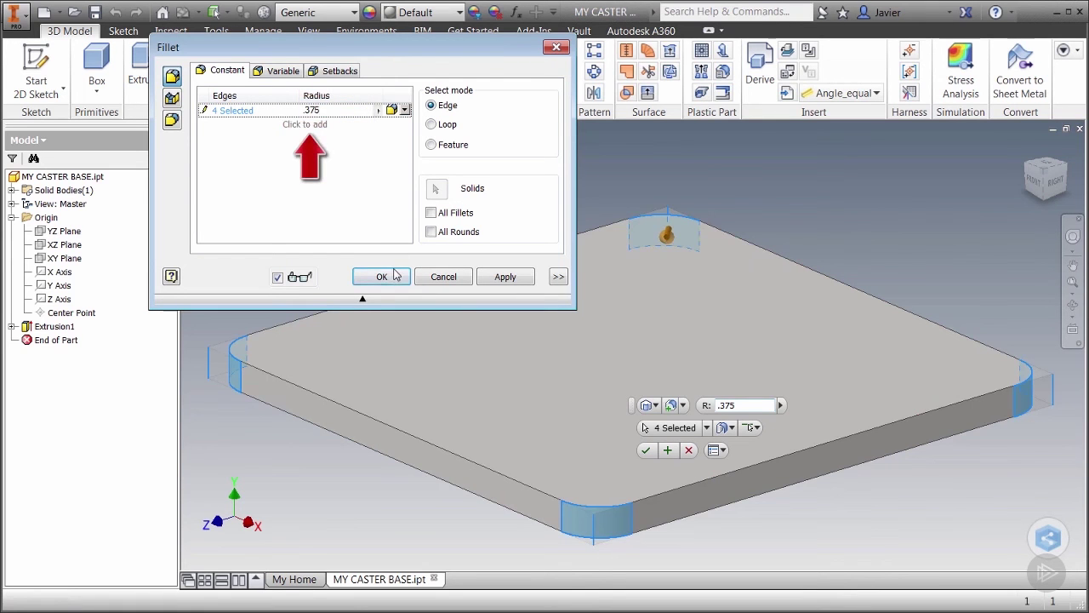
pyautogui.click(313, 125)
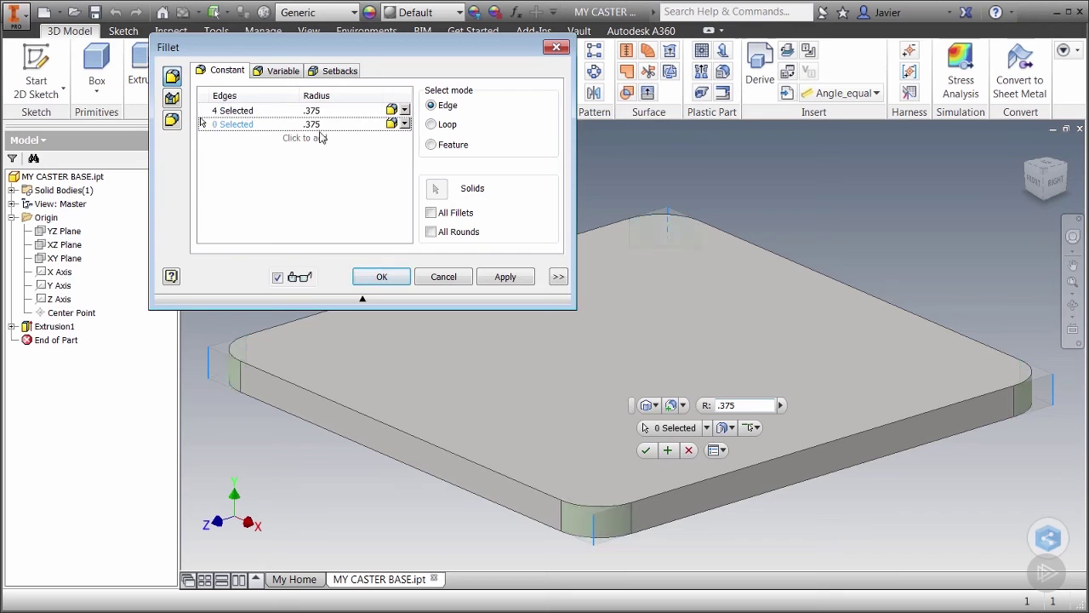
pyautogui.click(318, 124)
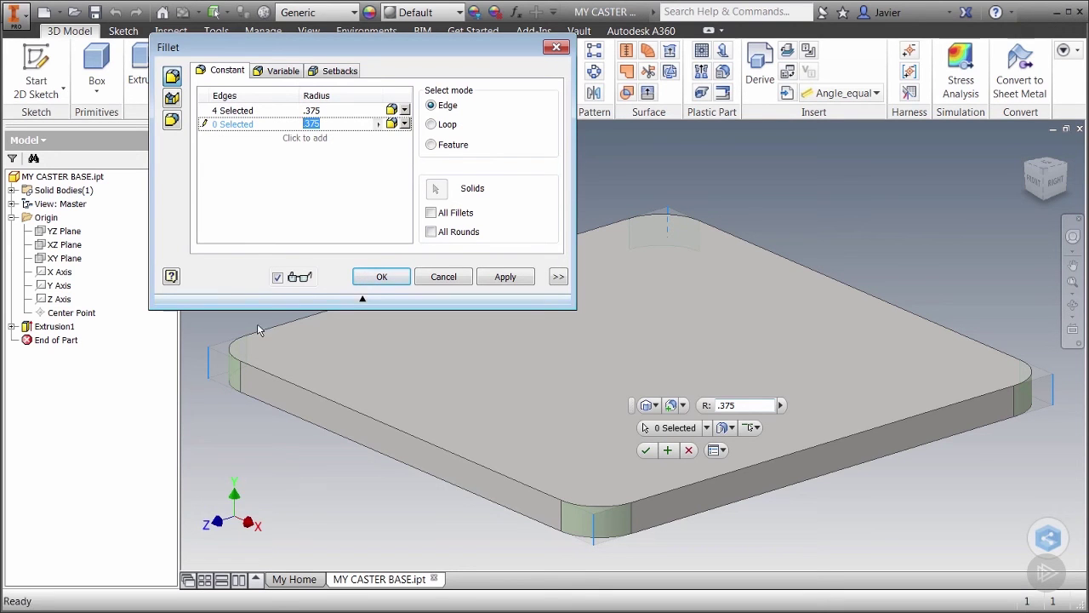
pyautogui.click(374, 281)
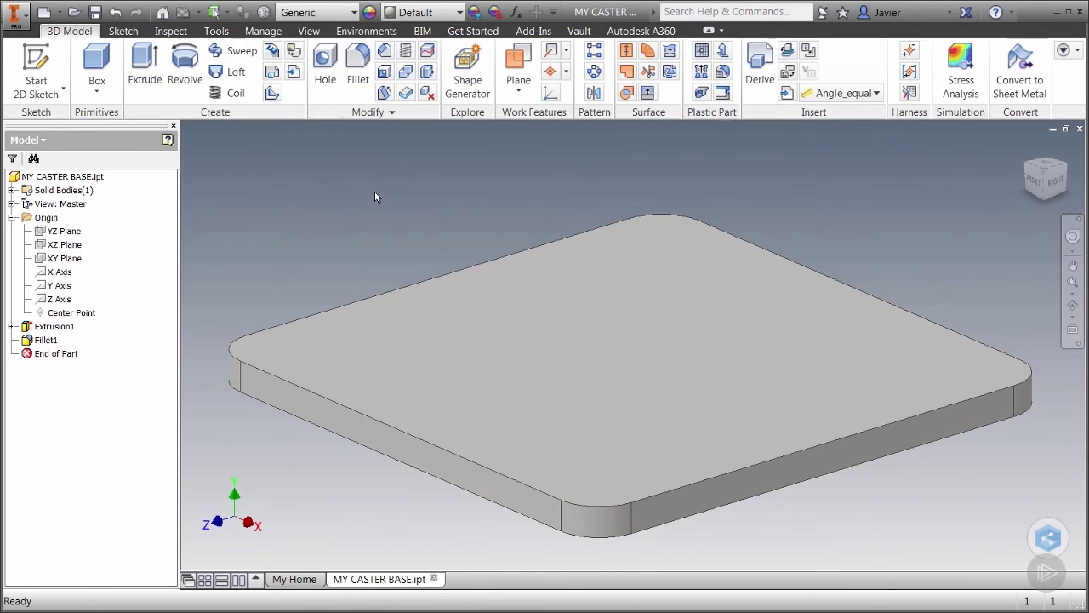
pyautogui.click(325, 83)
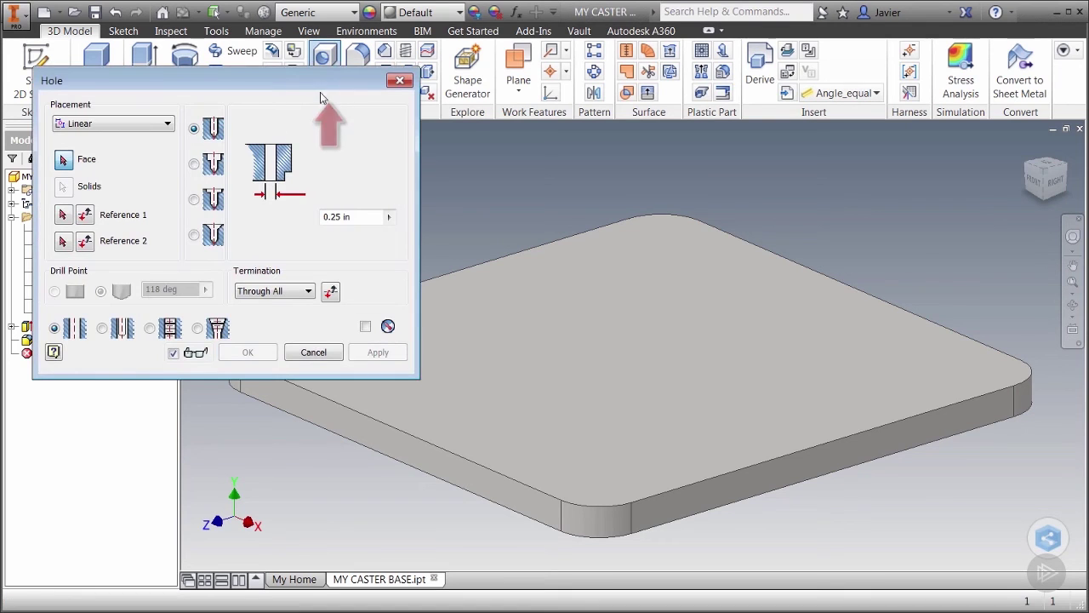
pyautogui.click(161, 125)
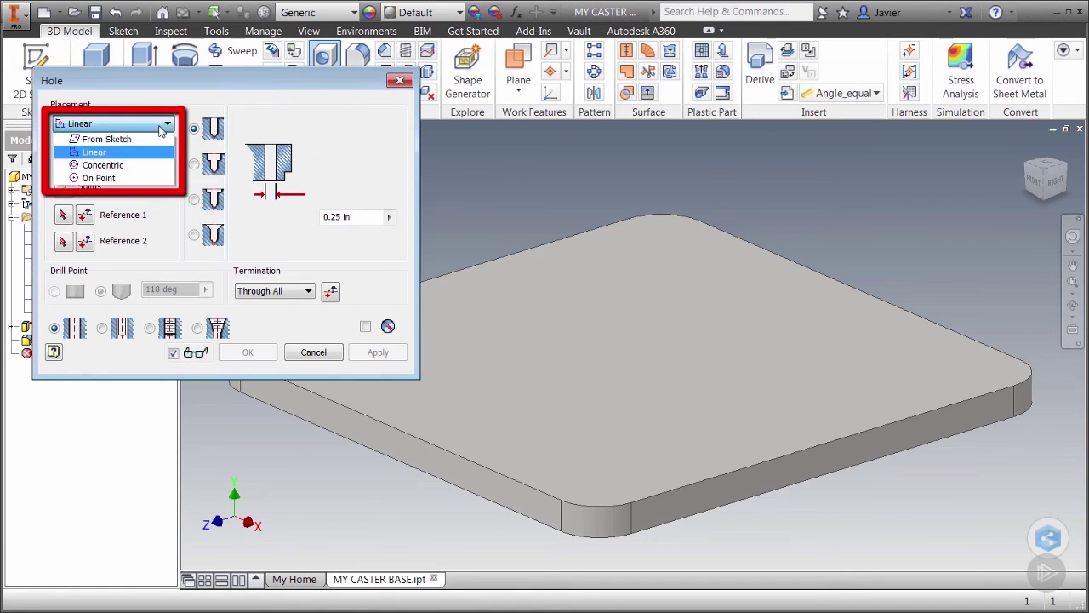
pyautogui.click(307, 240)
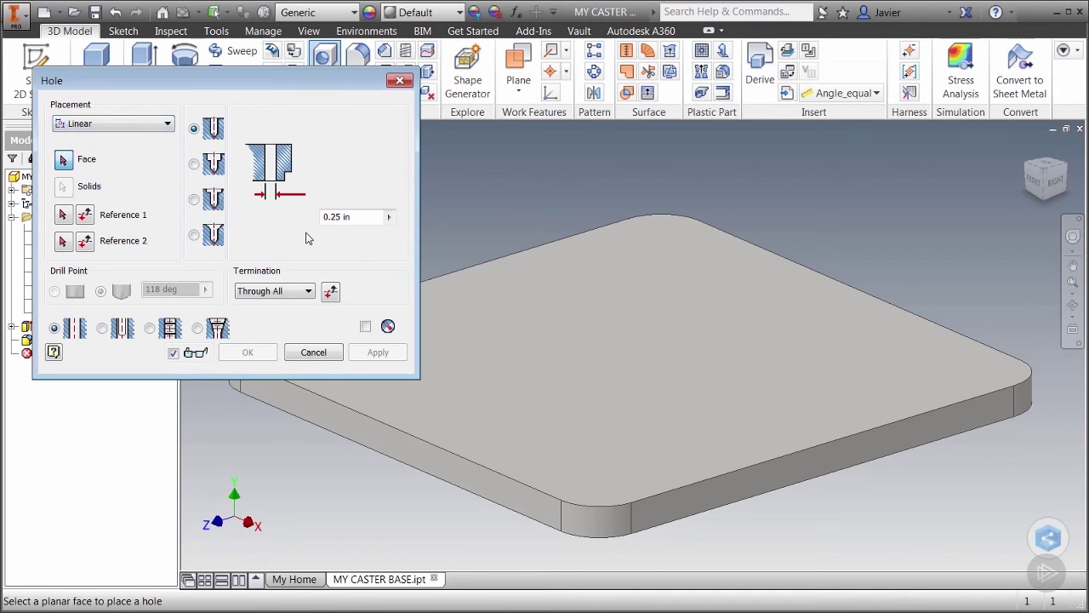
pyautogui.click(313, 352)
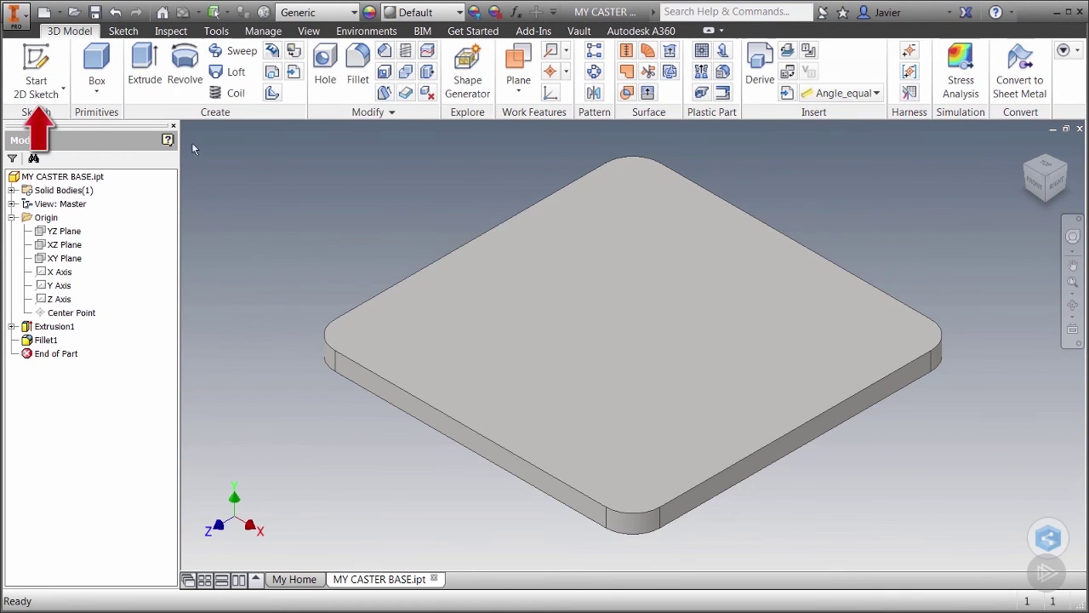
# Create Sketch2 on the top face of the filleted plate.
pyautogui.click(35, 68)
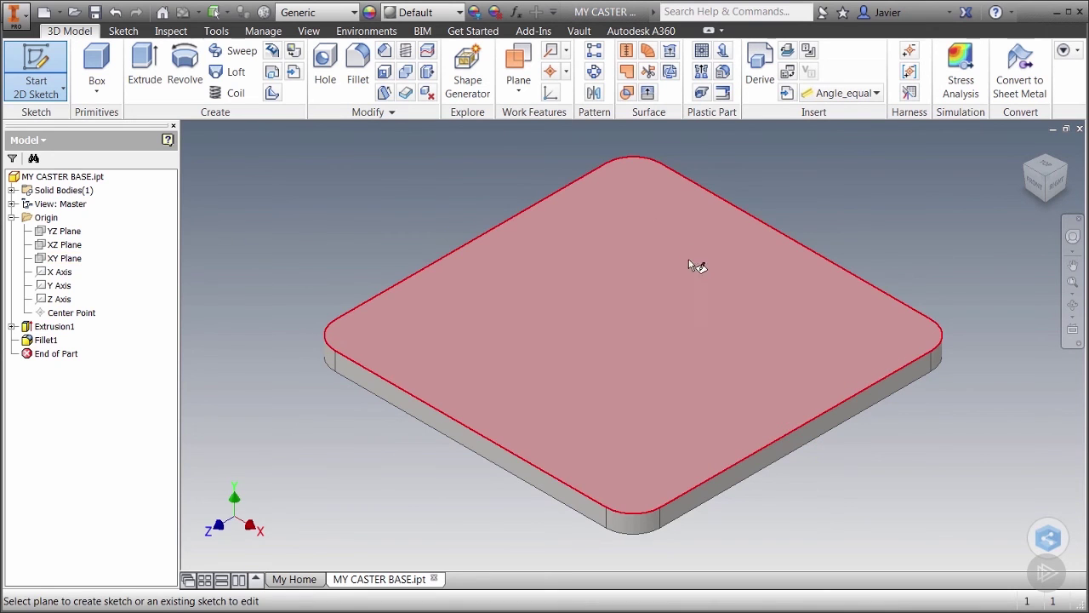
pyautogui.click(671, 264)
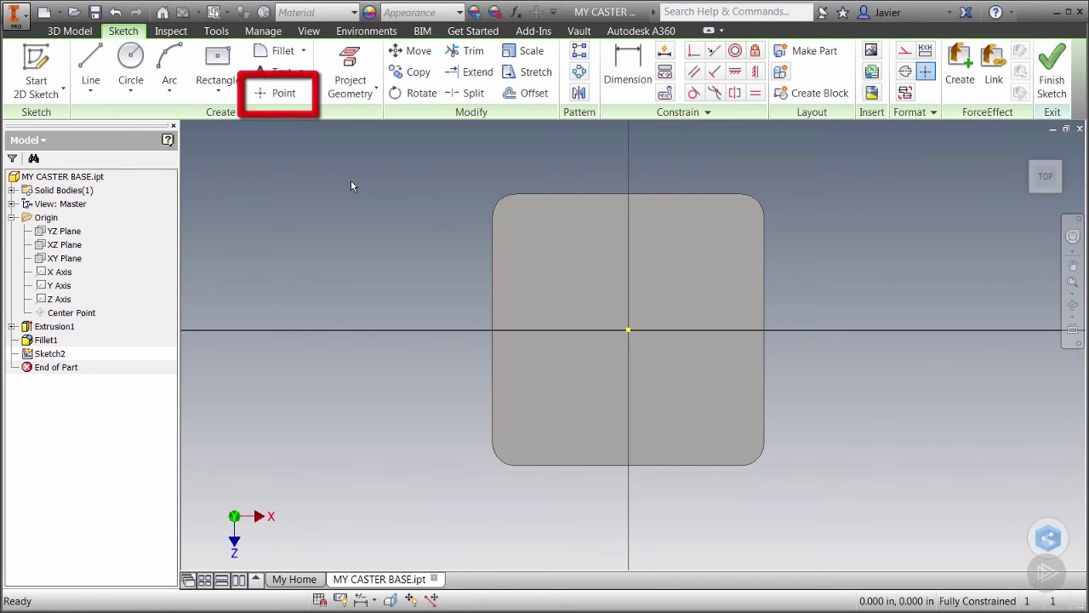
# Project the plate's top face outline, including corner centre points, into Sketch2.
pyautogui.click(349, 60)
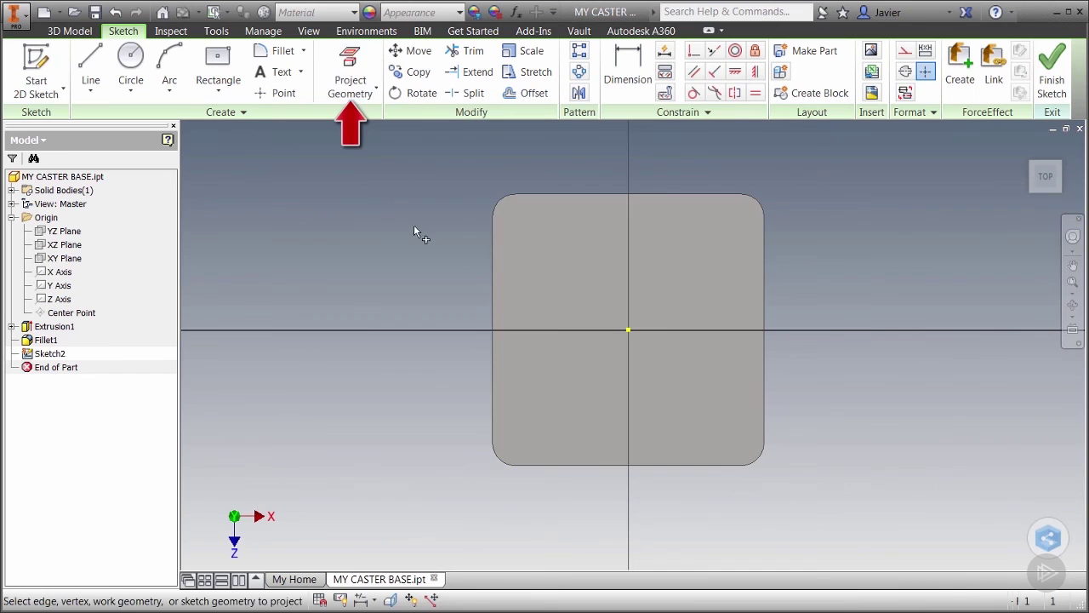
pyautogui.click(551, 257)
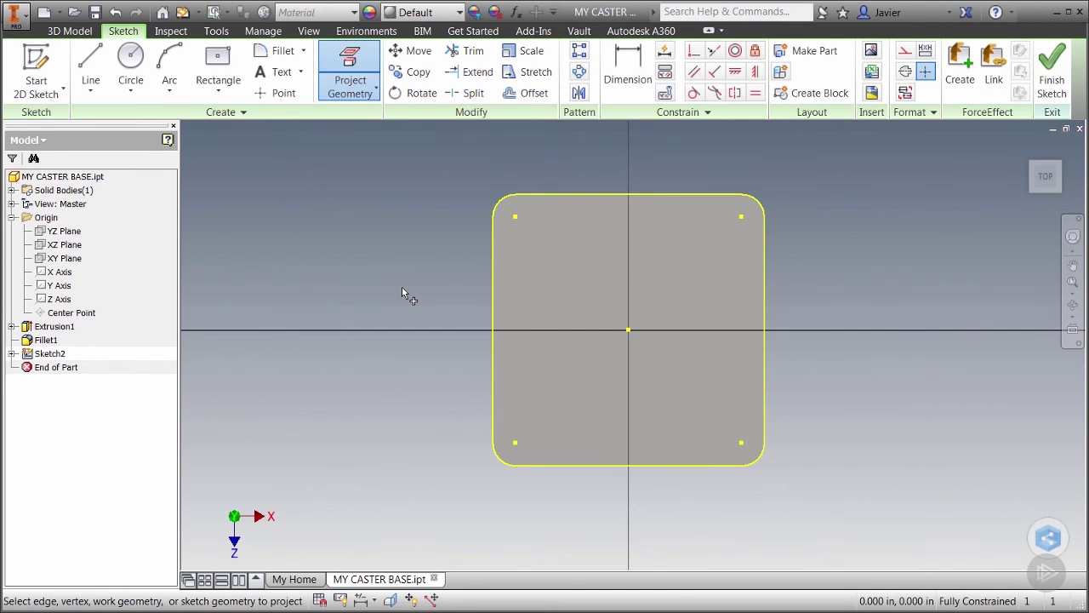
pyautogui.rightClick(381, 220)
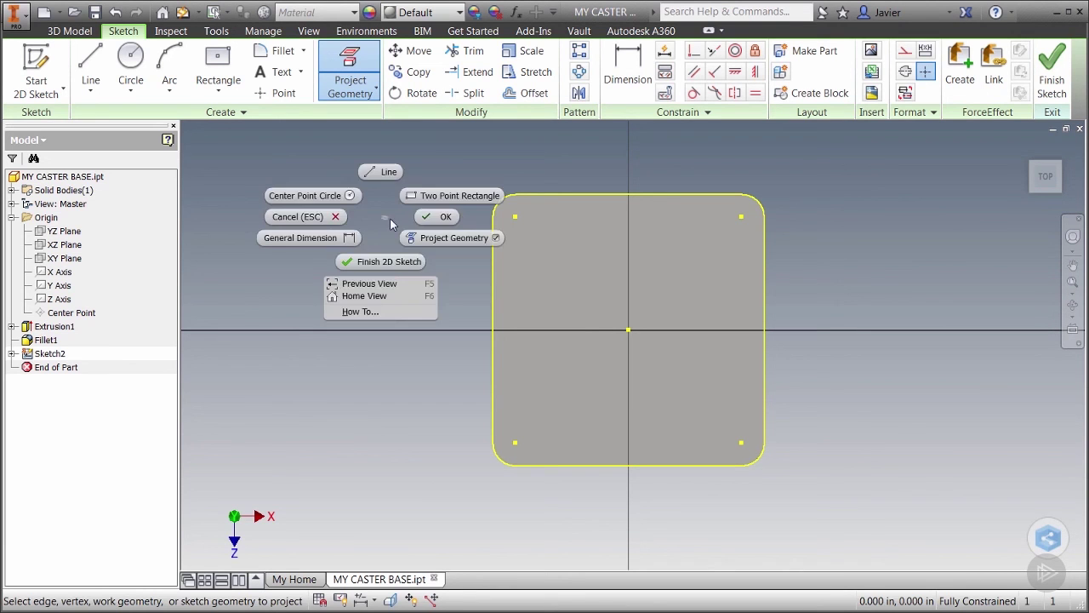
pyautogui.click(443, 214)
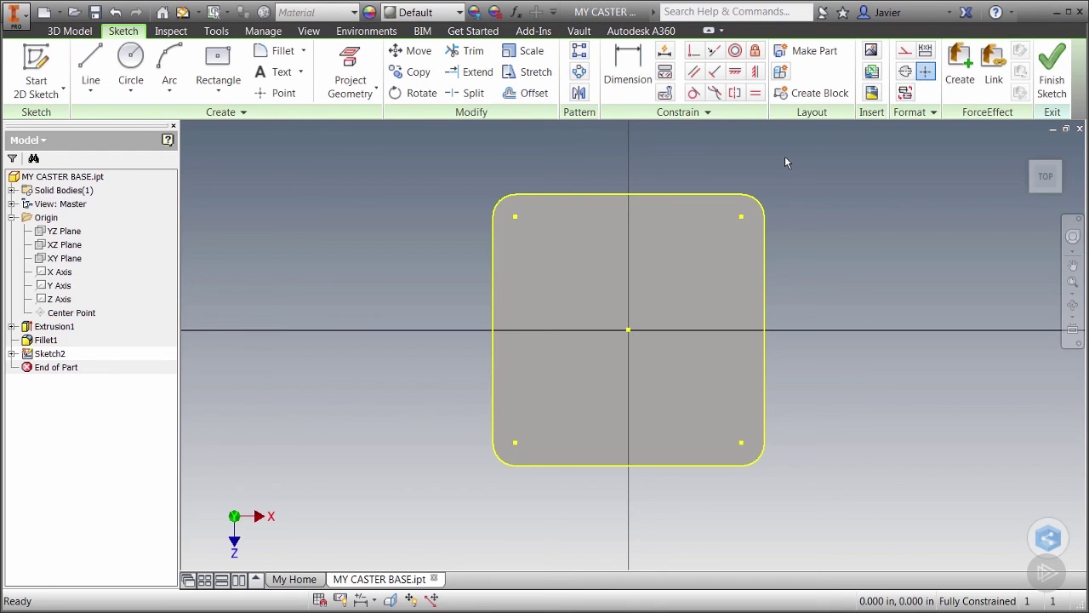
# Format the four corner sketch points as centre points and finish Sketch2.
pyautogui.click(517, 219)
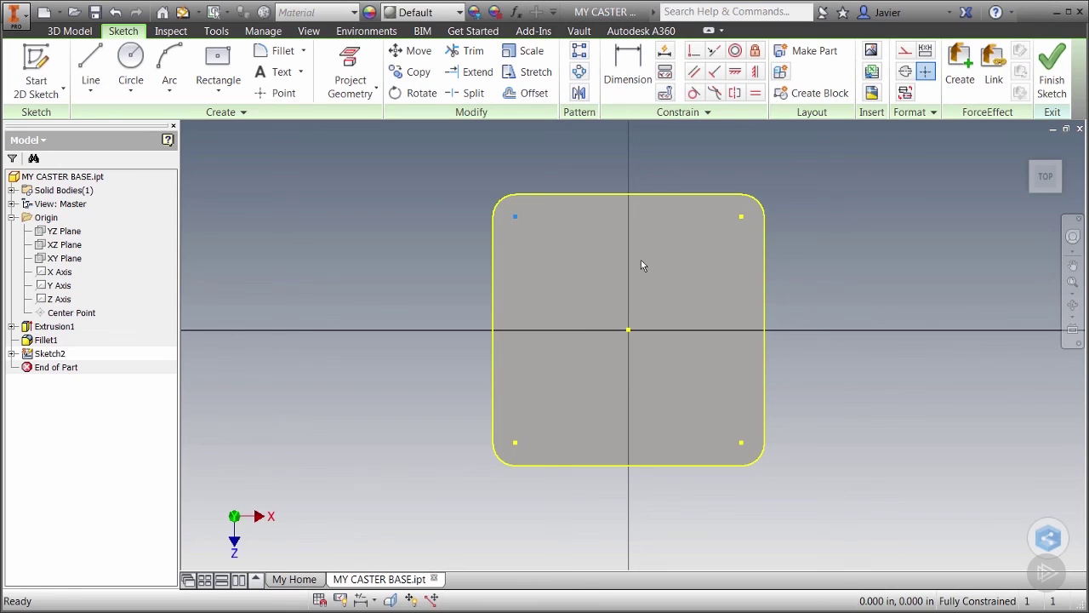
pyautogui.keyDown('ctrl'); pyautogui.click(741, 218); pyautogui.keyUp('ctrl')
pyautogui.keyDown('ctrl'); pyautogui.click(516, 443); pyautogui.keyUp('ctrl')
pyautogui.keyDown('ctrl'); pyautogui.click(742, 443); pyautogui.keyUp('ctrl')
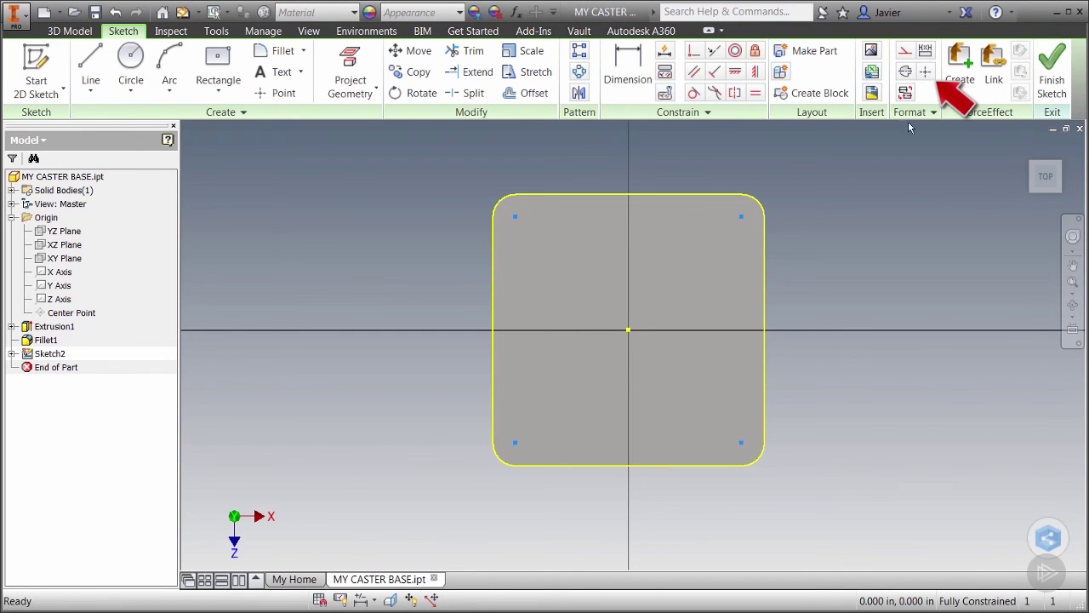
pyautogui.click(925, 71)
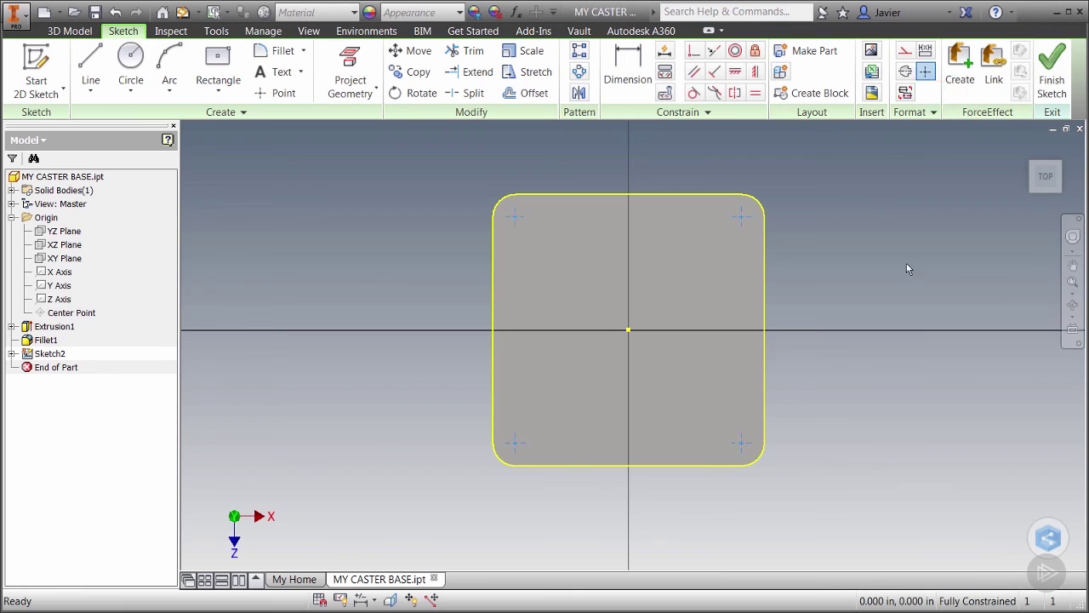
pyautogui.click(926, 247)
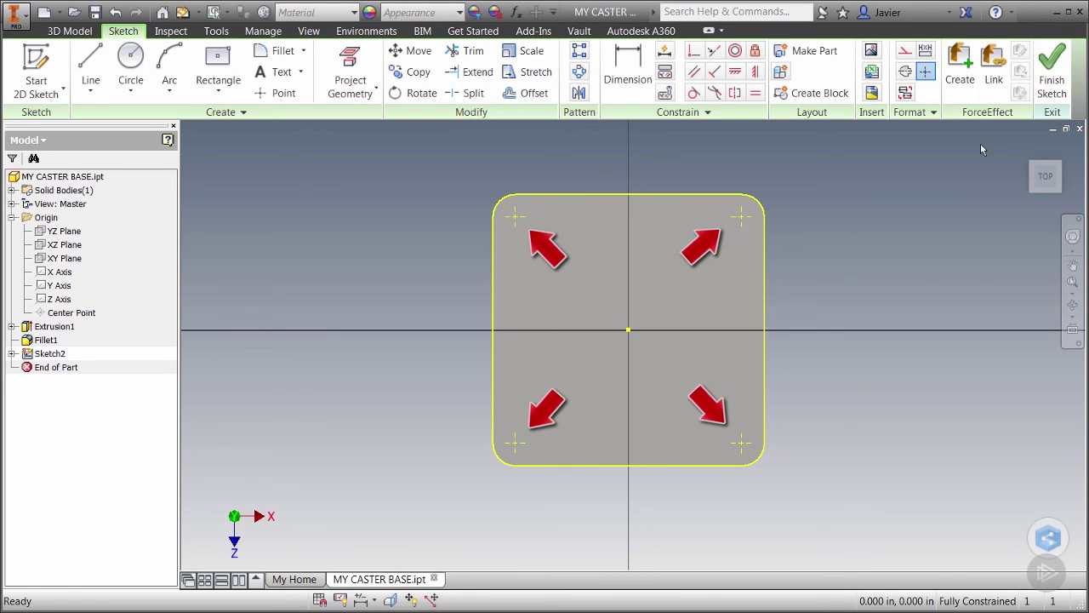
pyautogui.click(1050, 85)
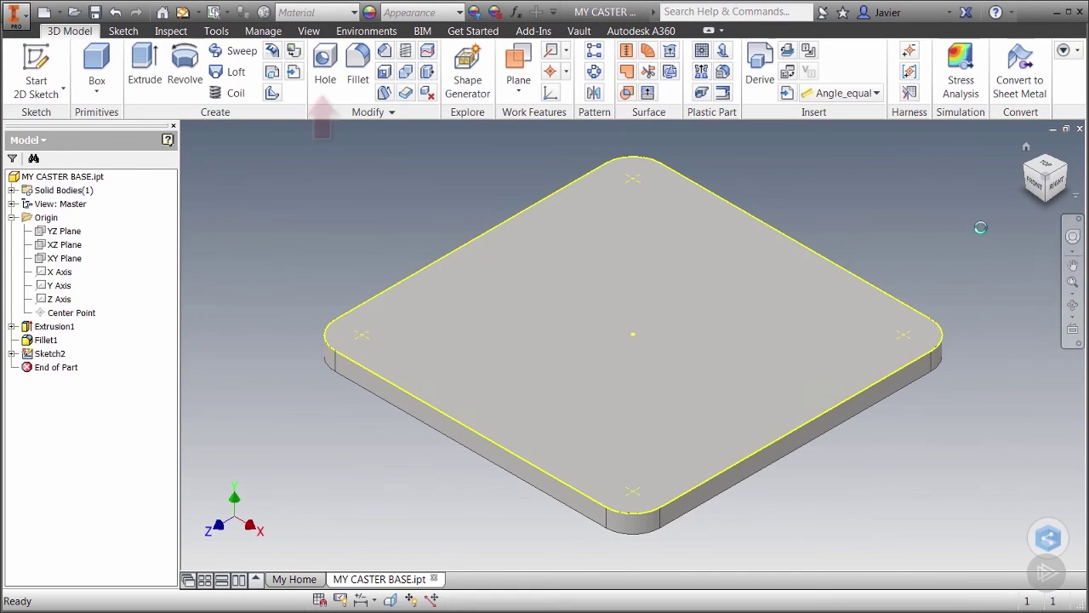
# Start a Hole feature with Through All termination and select the .375 diameter value.
pyautogui.click(329, 58)
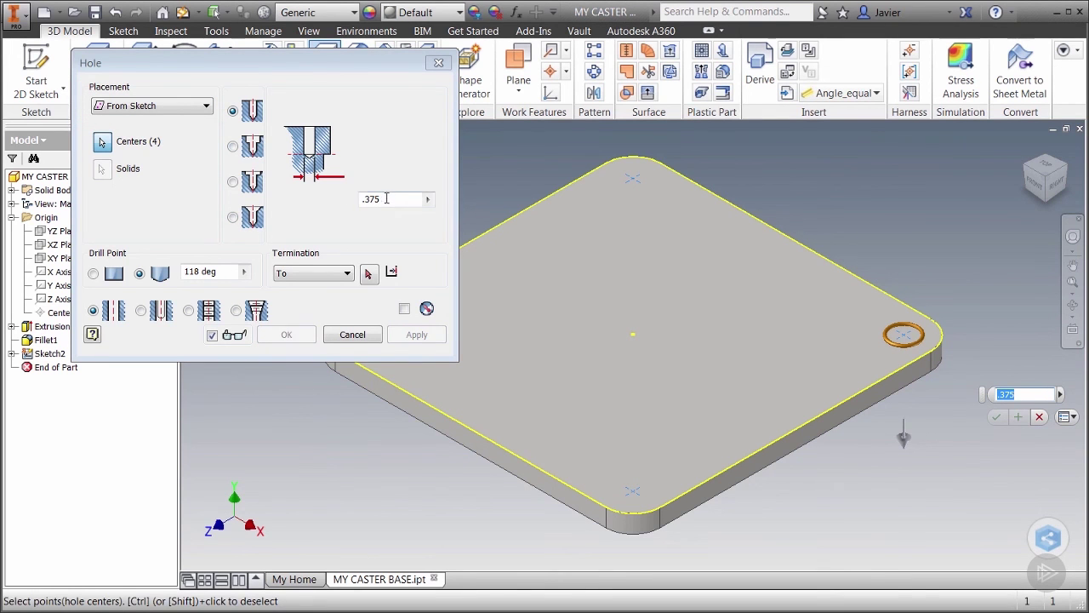
pyautogui.click(348, 273)
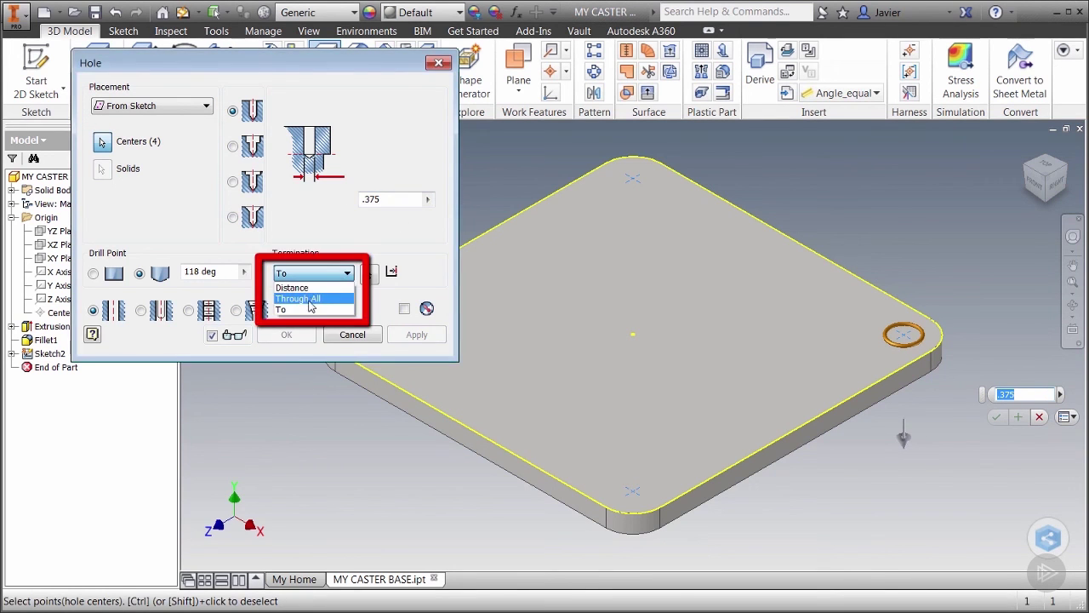
pyautogui.click(310, 299)
pyautogui.moveTo(656, 289); pyautogui.dragTo(730, 279, button='middle')
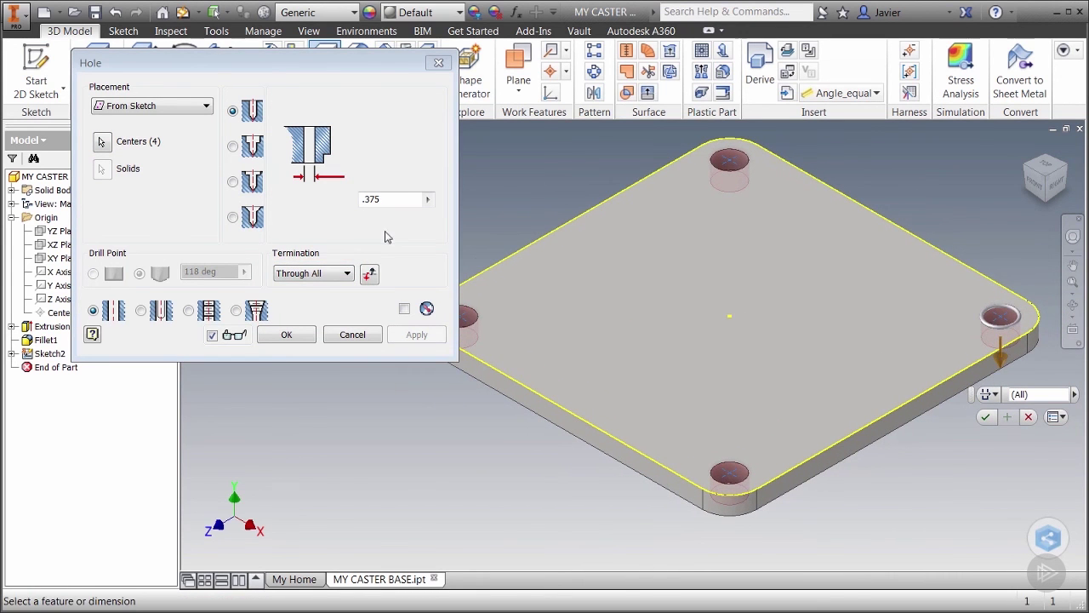
pyautogui.click(385, 199)
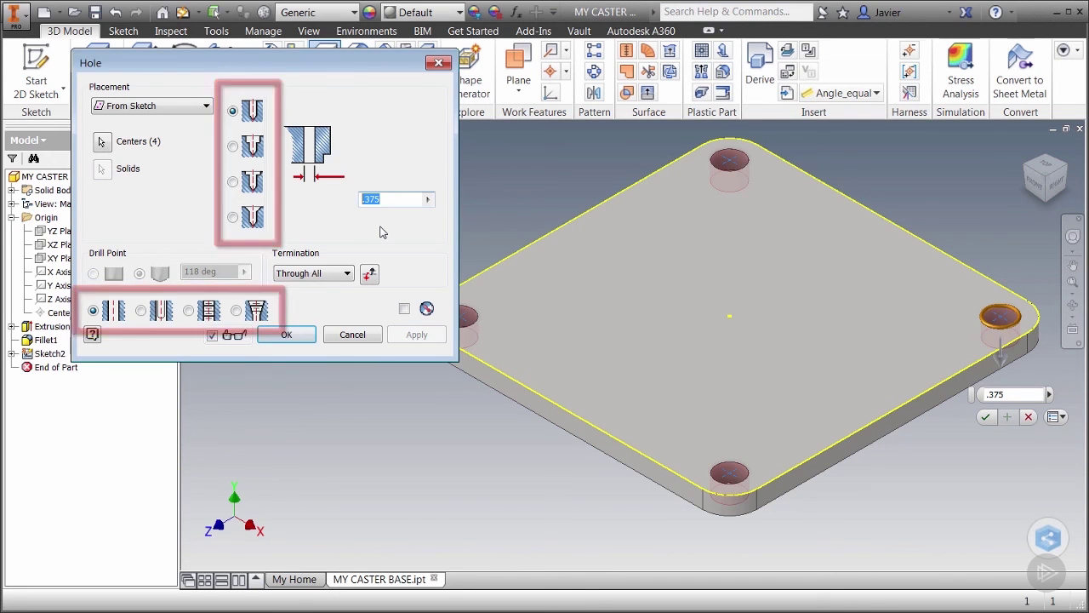
# Make the holes 3/8 Hex Head Bolt clearance holes with Normal fit, 0.397 in.
pyautogui.click(141, 311)
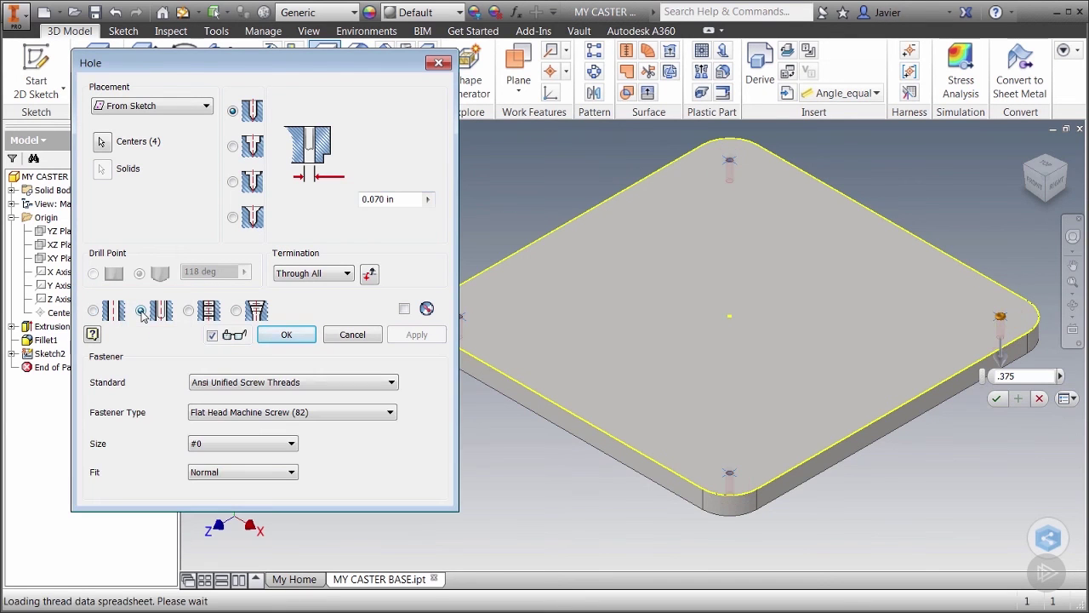
pyautogui.click(363, 415)
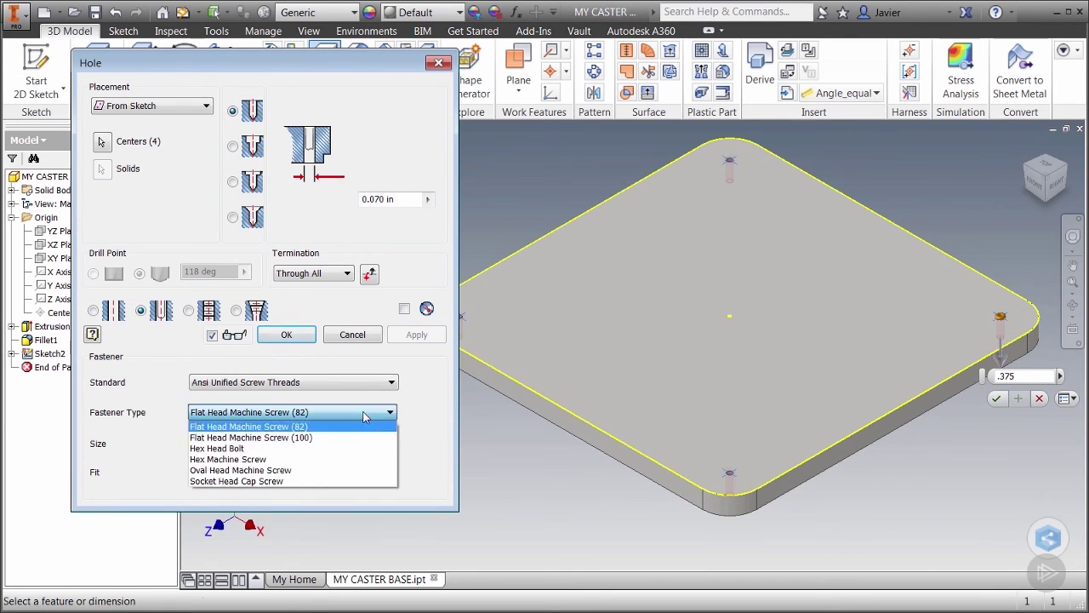
pyautogui.click(298, 450)
pyautogui.click(292, 444)
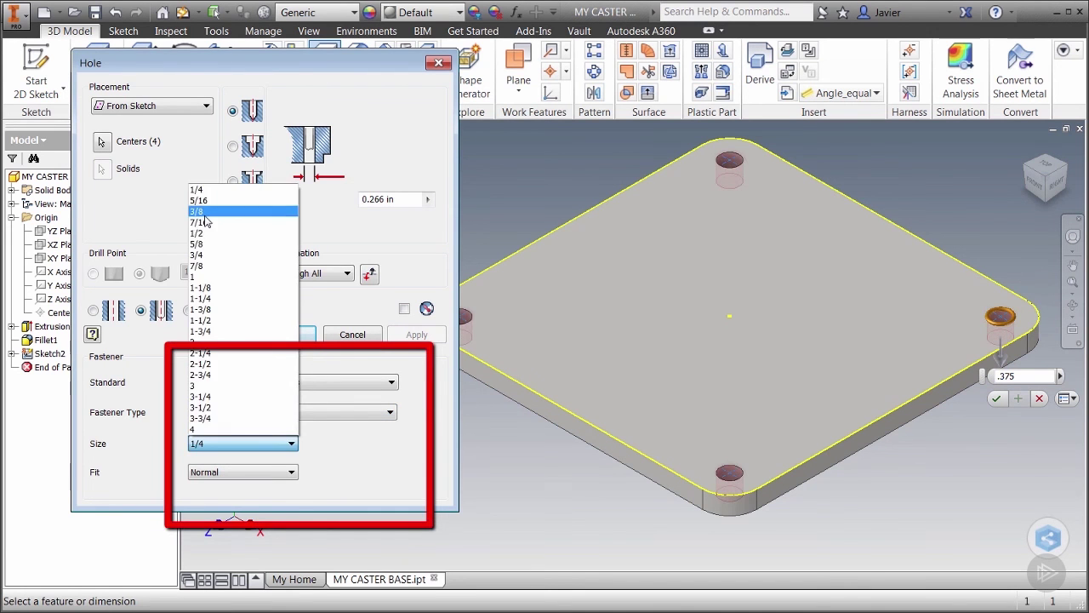
pyautogui.click(202, 213)
pyautogui.click(286, 473)
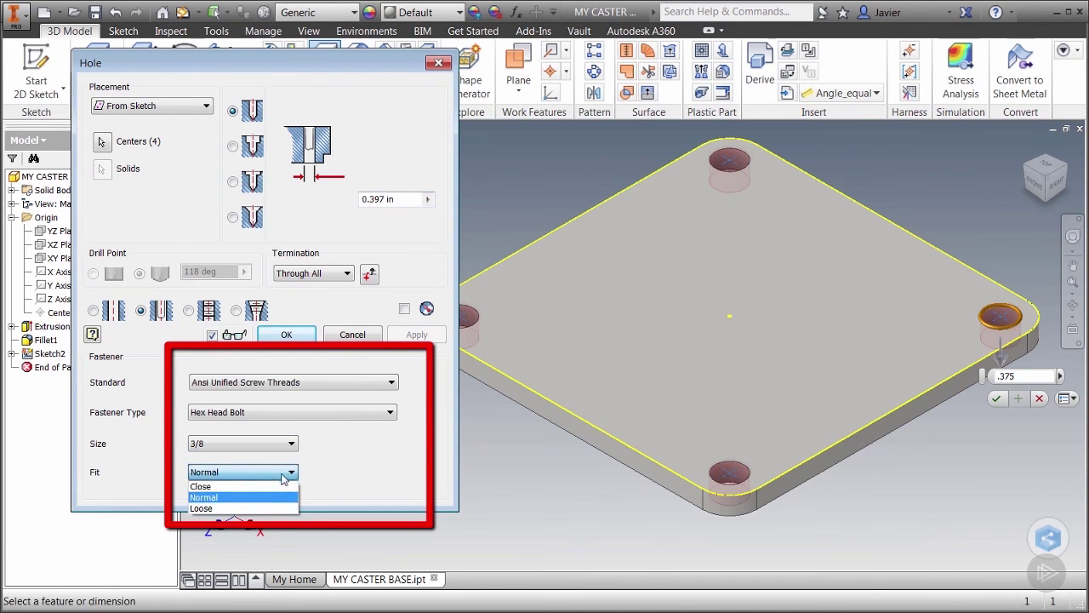
pyautogui.click(257, 492)
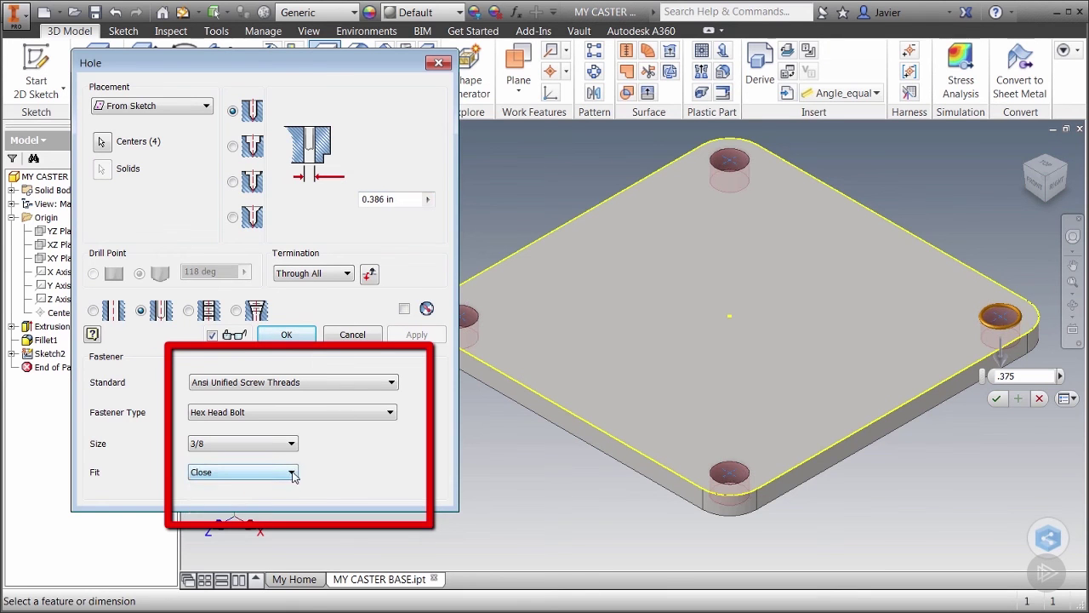
pyautogui.click(292, 473)
pyautogui.click(254, 509)
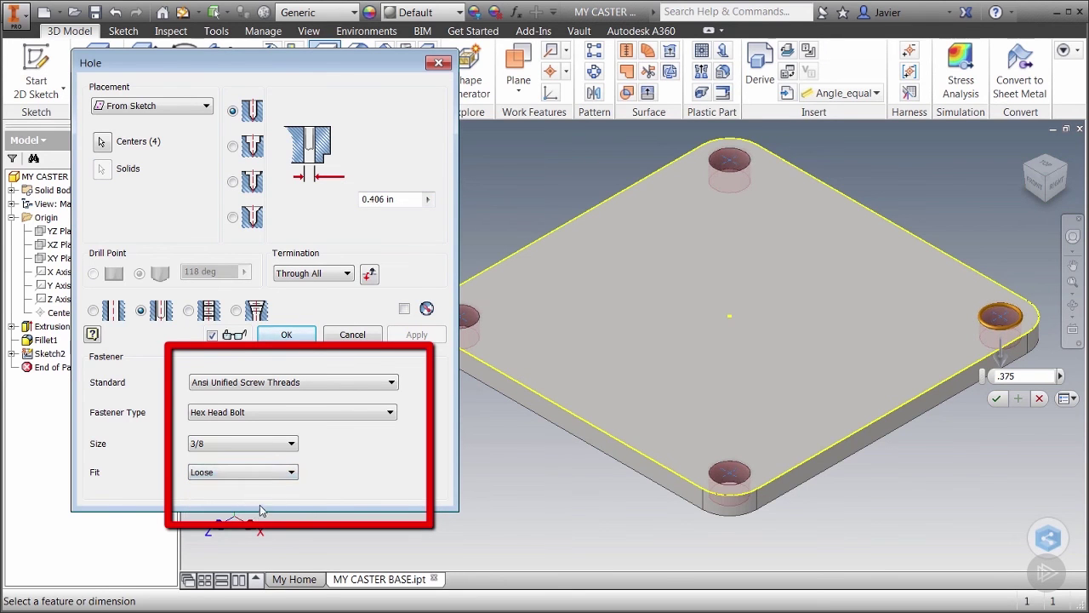
pyautogui.click(290, 476)
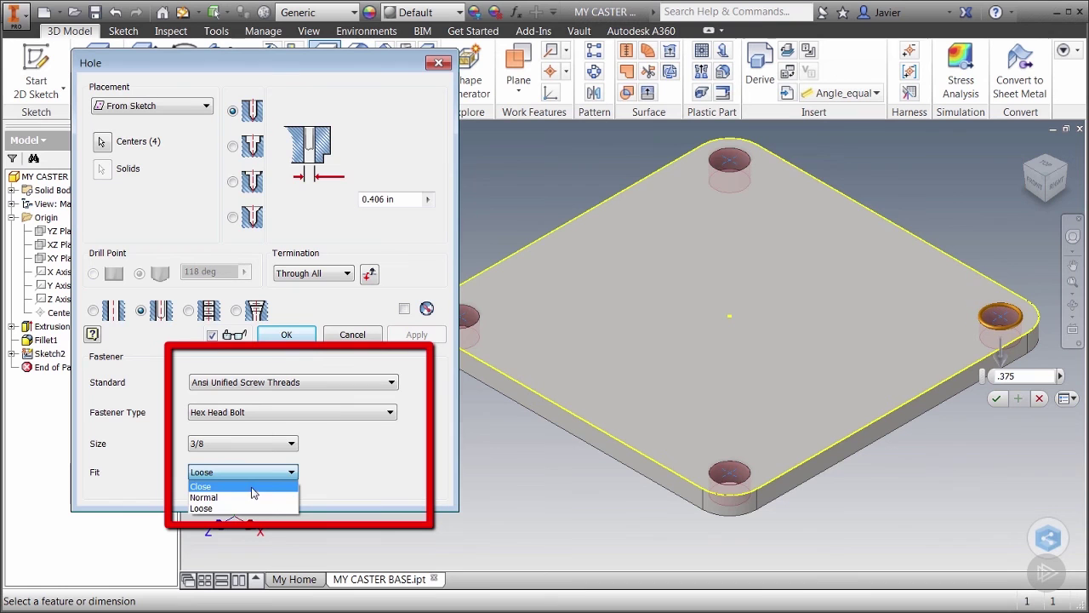
pyautogui.click(245, 499)
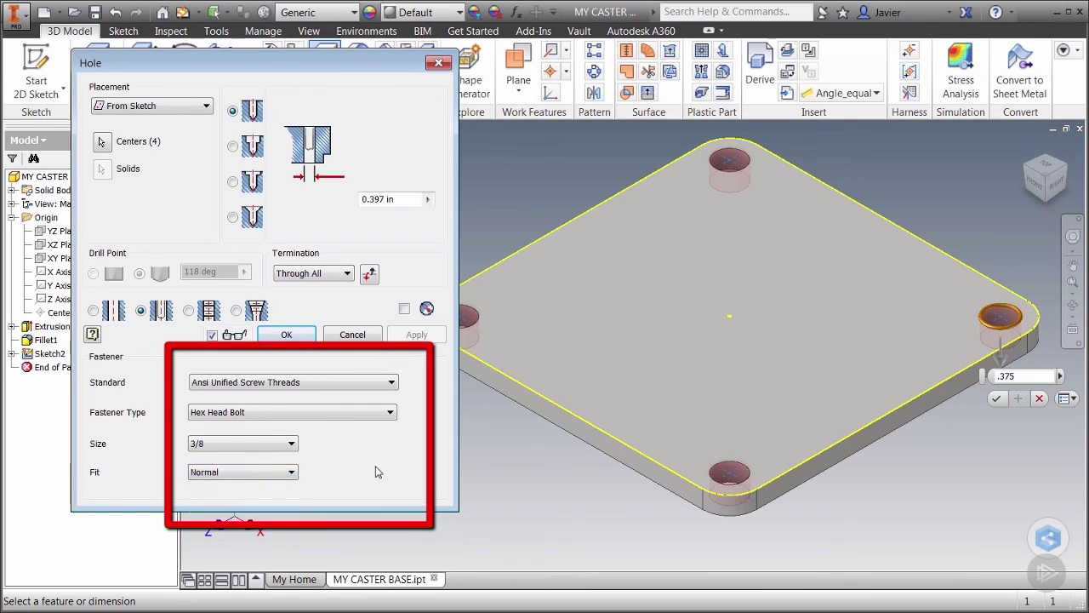